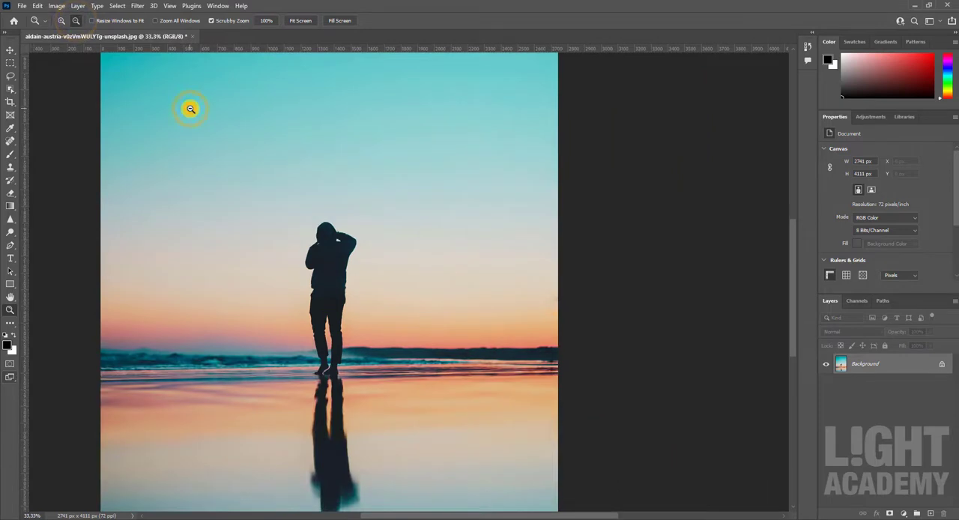
# Step: View the image zoomed out, at 100%, filling the screen and fitted to the screen, panning at 100% to the figure's legs
pyautogui.keyDown('alt'); pyautogui.click(190, 109); pyautogui.keyUp('alt')
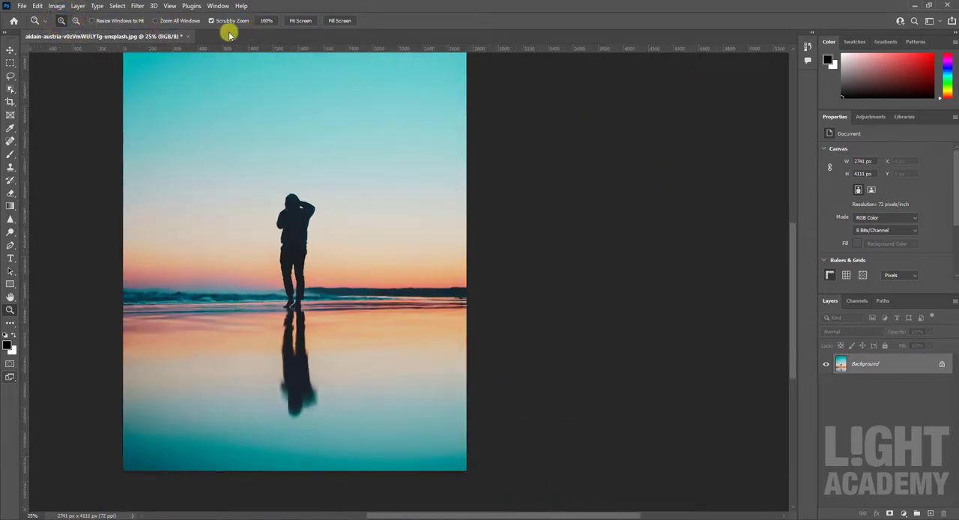
pyautogui.click(267, 21)
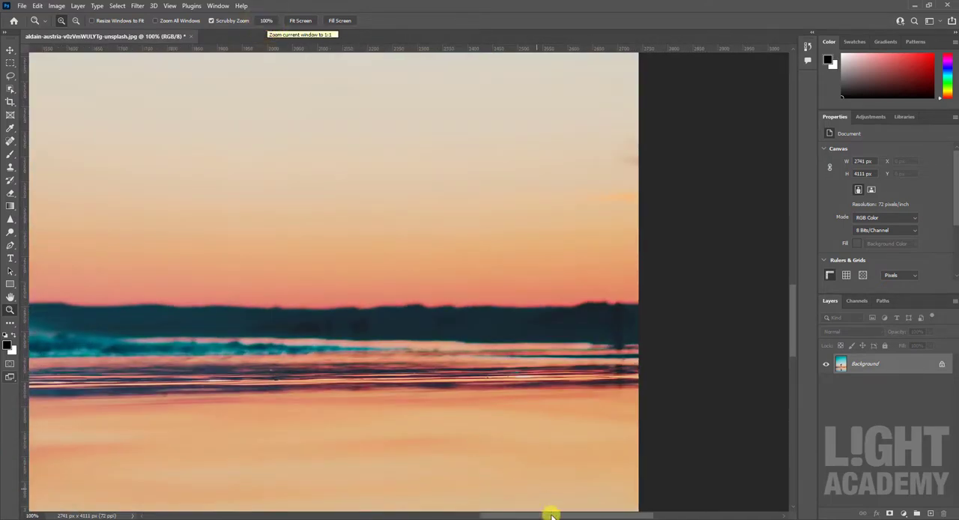
pyautogui.moveTo(549, 515); pyautogui.dragTo(491, 515)
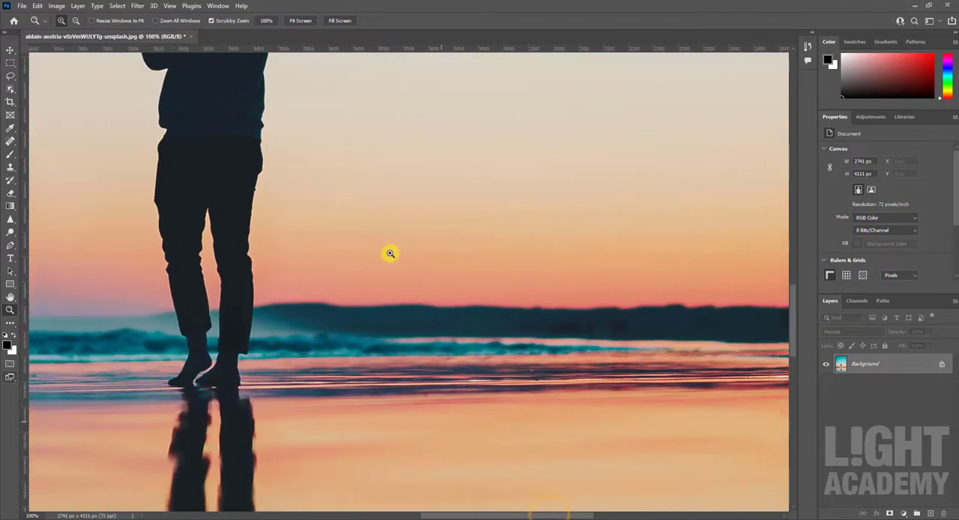
pyautogui.click(307, 24)
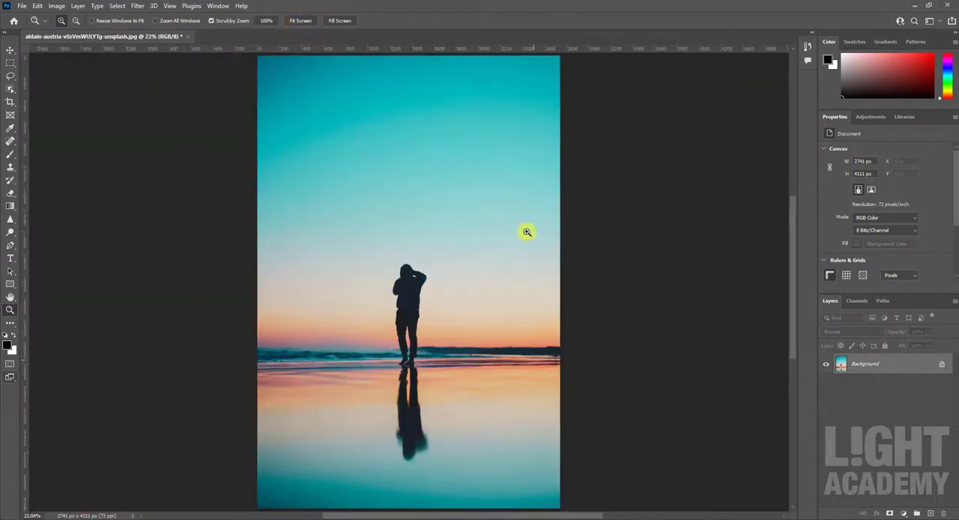
pyautogui.click(341, 21)
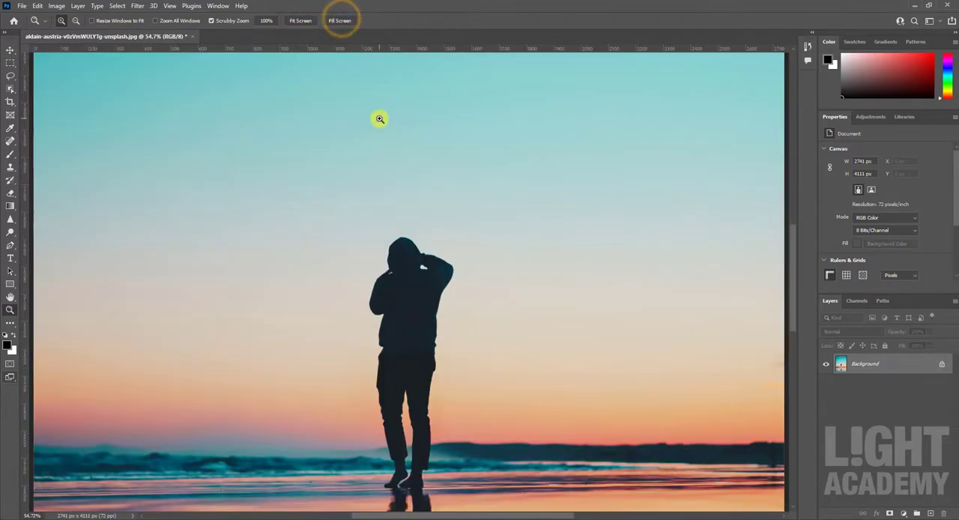
pyautogui.click(297, 21)
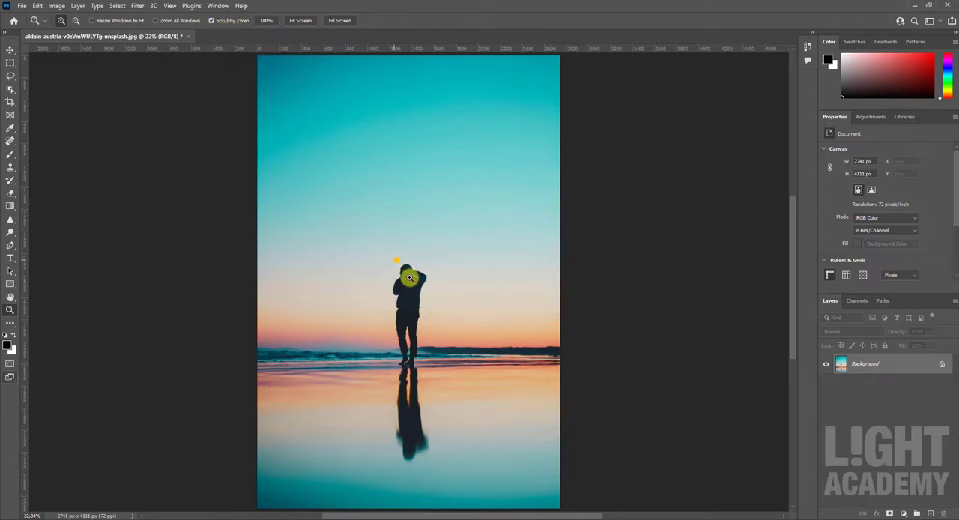
# Step: Scrubby-zoom out, zoom in on the figure with Scrubby Zoom off and Zoom All Windows on, and fit the image to the screen
pyautogui.moveTo(409, 277); pyautogui.dragTo(274, 59)
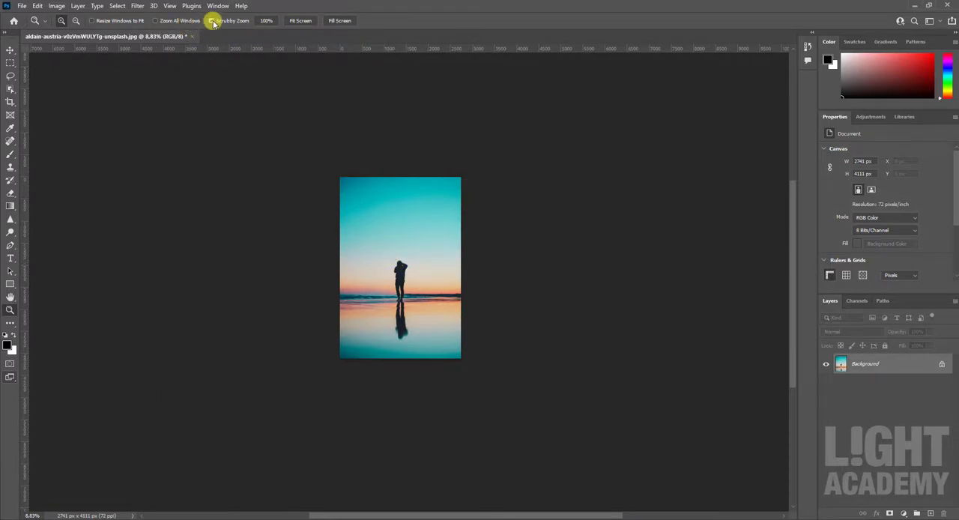
pyautogui.click(171, 21)
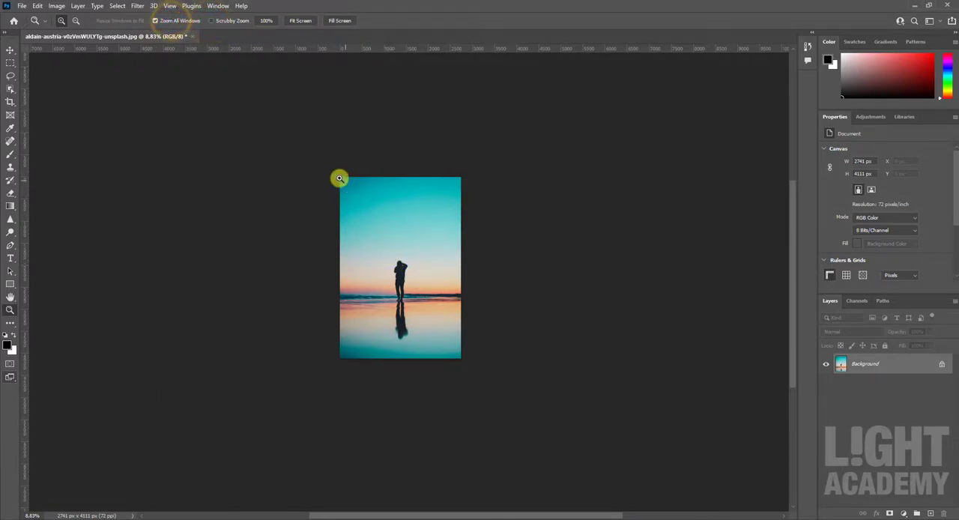
pyautogui.moveTo(340, 178); pyautogui.dragTo(414, 363)
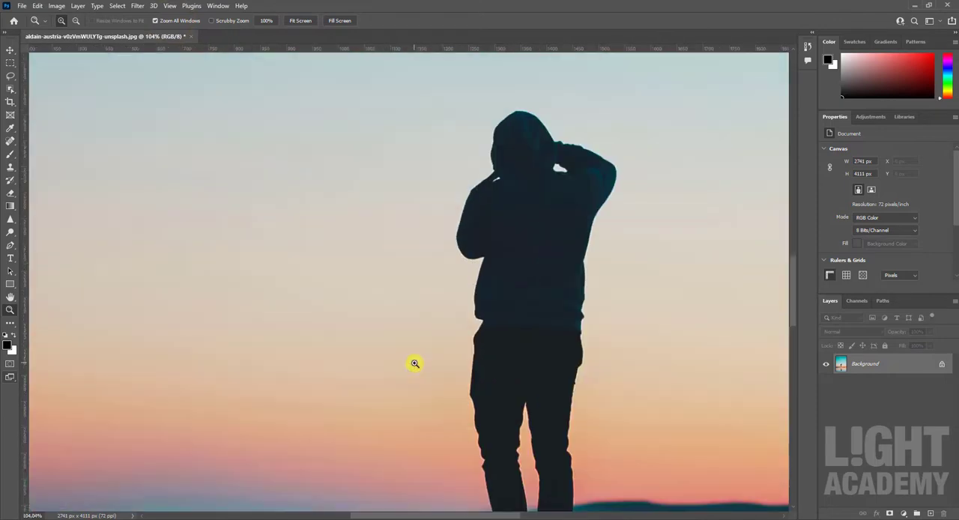
pyautogui.click(300, 21)
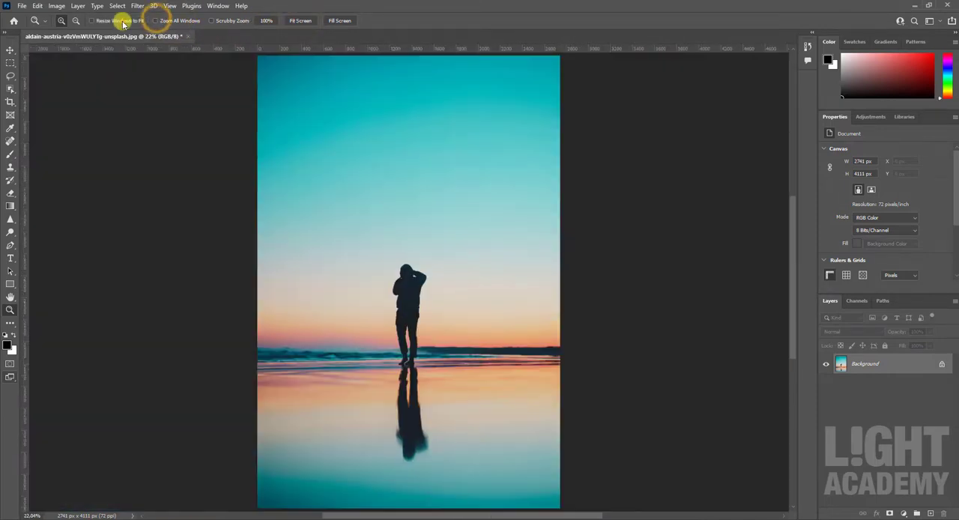
# Step: Zoom in on the figure with Resize Windows to Fit enabled, and fit the image back to the screen
pyautogui.click(122, 21)
pyautogui.moveTo(278, 251); pyautogui.dragTo(540, 356)
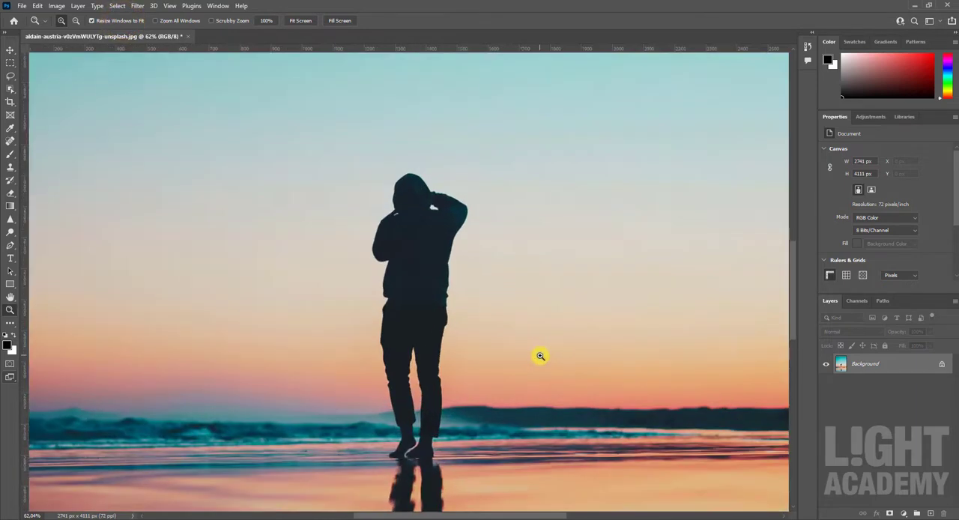
pyautogui.click(299, 21)
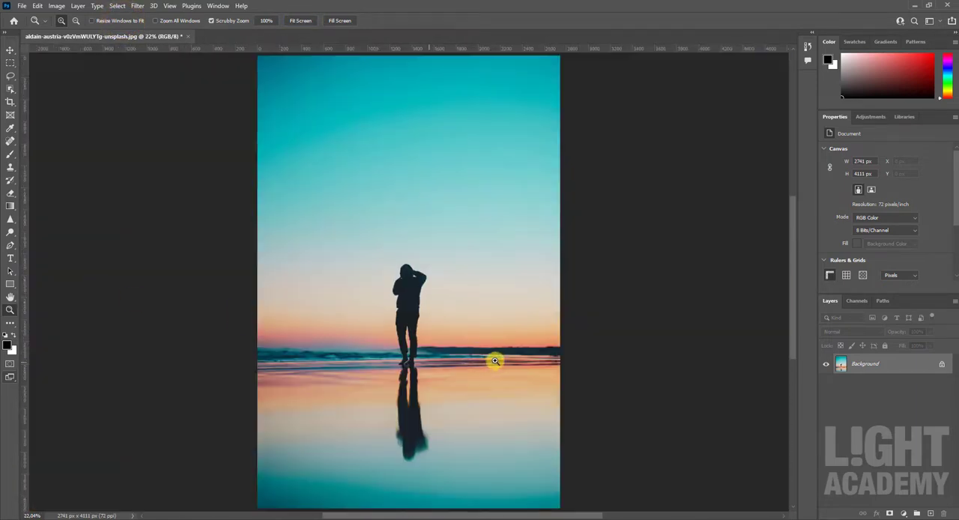
# Step: Zoom in and out around the standing figure and review the available view zoom commands
pyautogui.scroll(-1, 377, 320)
pyautogui.scroll(1, 377, 318)
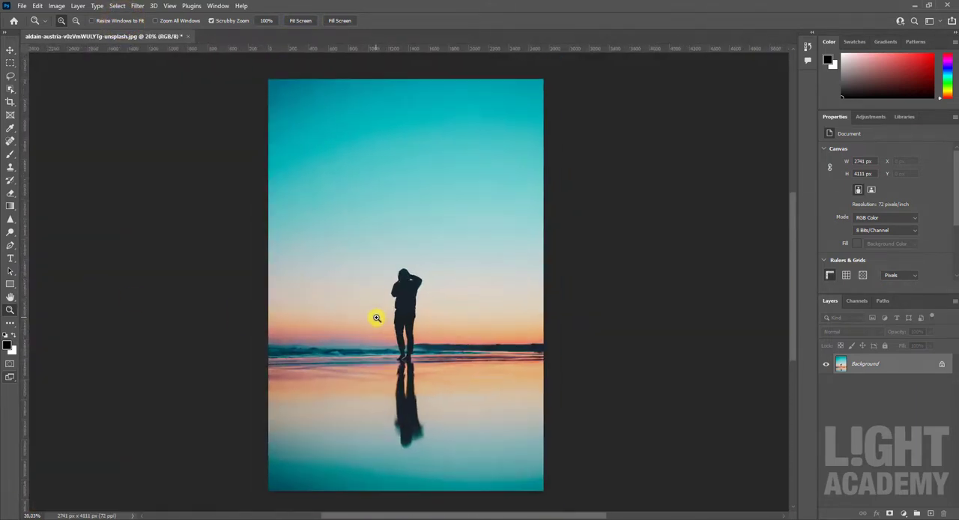
pyautogui.click(170, 6)
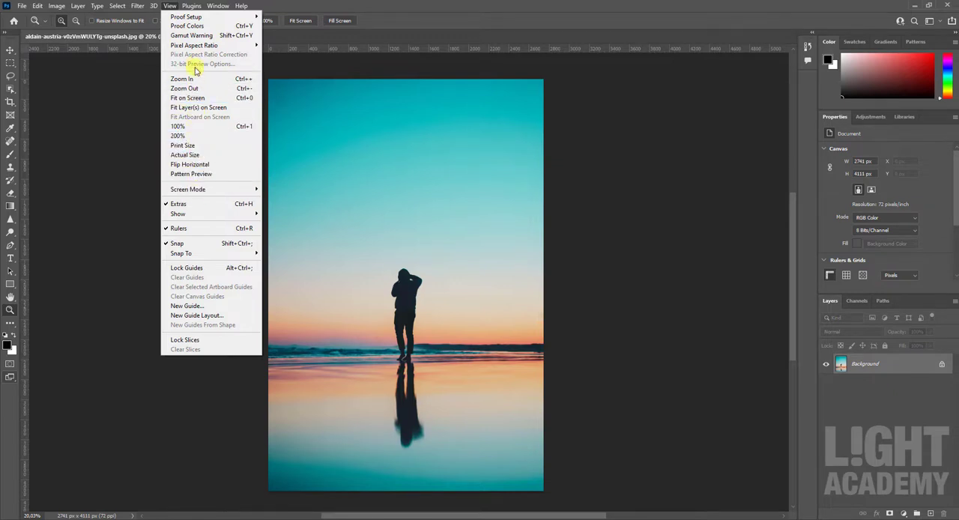
pyautogui.click(116, 174)
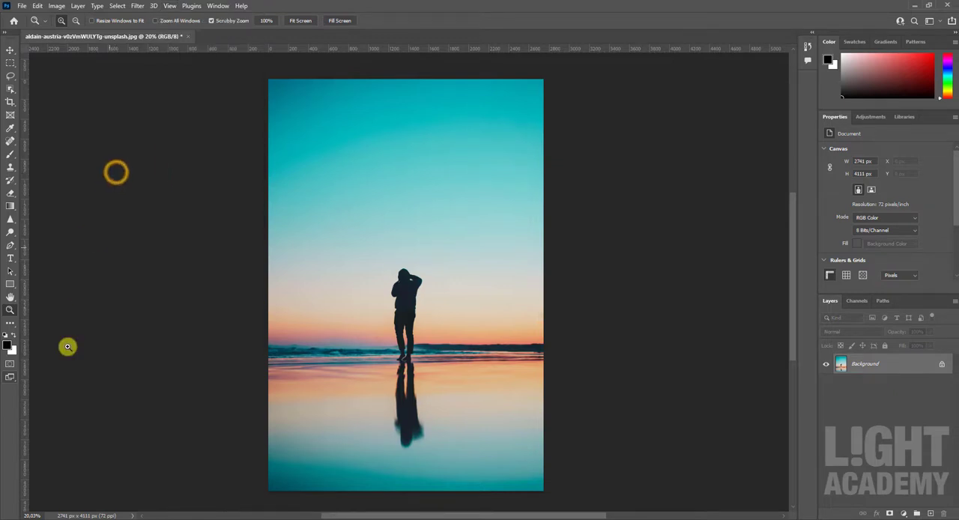
pyautogui.scroll(-3, 458, 305)
pyautogui.scroll(8, 429, 298)
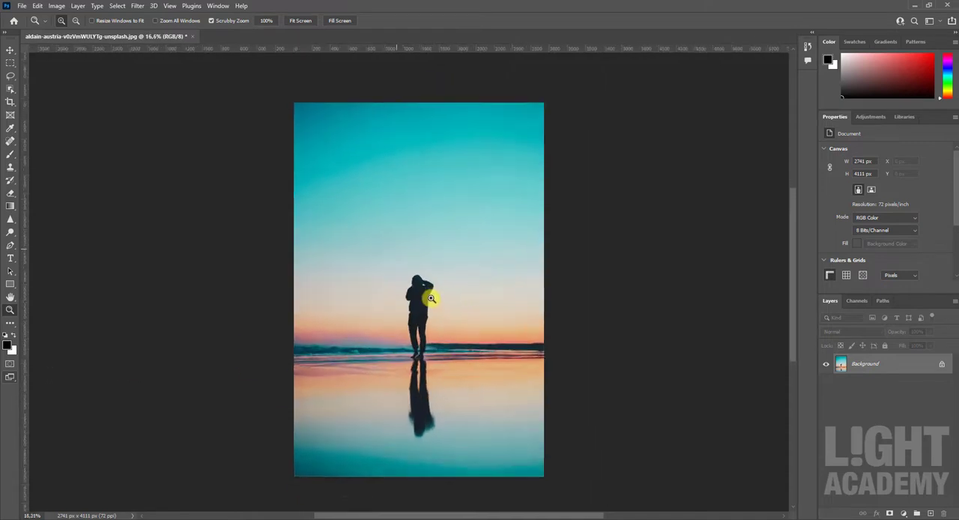
pyautogui.scroll(-4, 428, 297)
pyautogui.scroll(3, 428, 298)
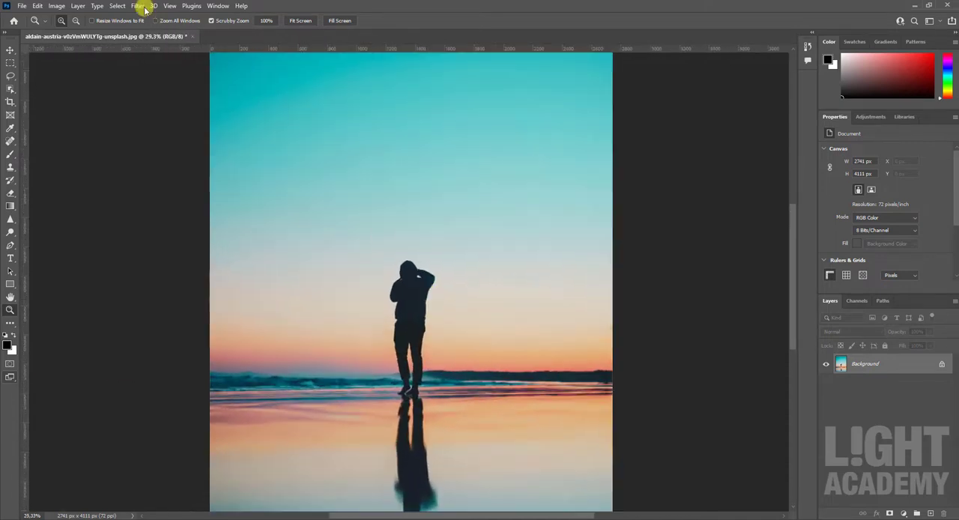
# Step: Enable Zoom with Scroll Wheel in the Tools preferences
pyautogui.click(35, 6)
pyautogui.moveTo(77, 422)
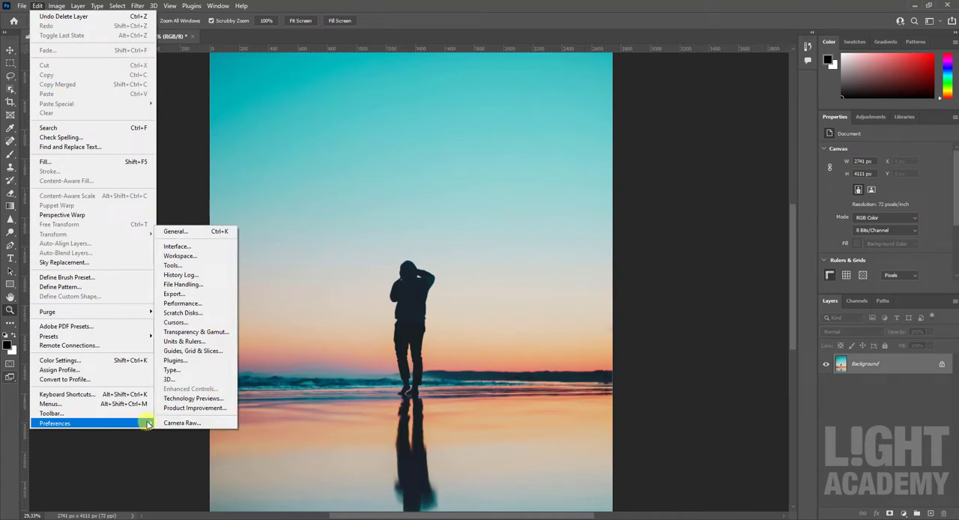
pyautogui.click(175, 265)
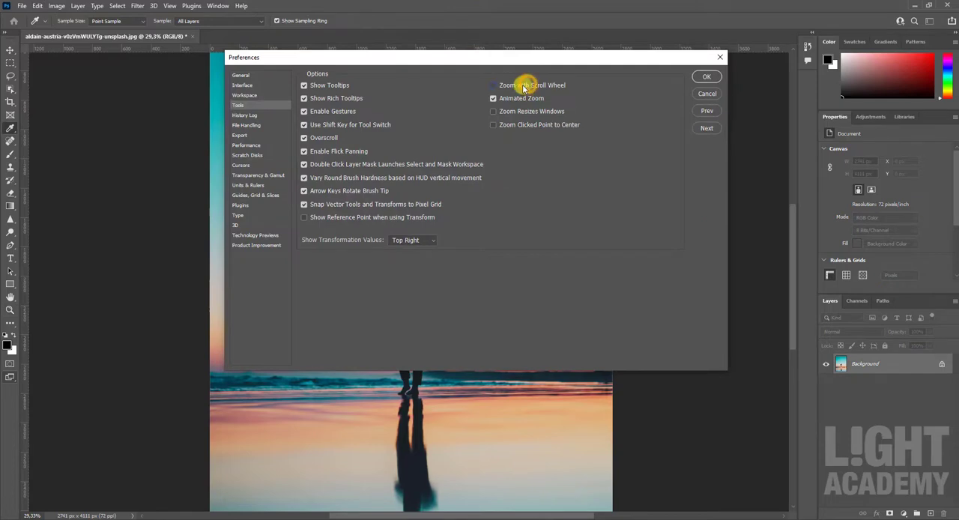
pyautogui.click(524, 85)
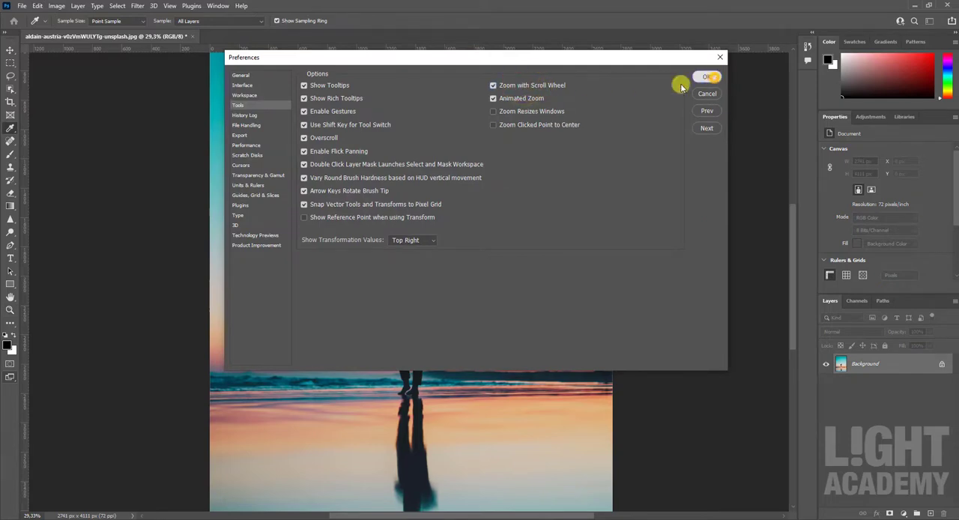
pyautogui.click(713, 77)
# Step: Zoom in on the hooded figure with the Zoom tool and zoom back out to the whole image
pyautogui.press('z')
pyautogui.scroll(-4, 379, 218)
pyautogui.scroll(12, 412, 261)
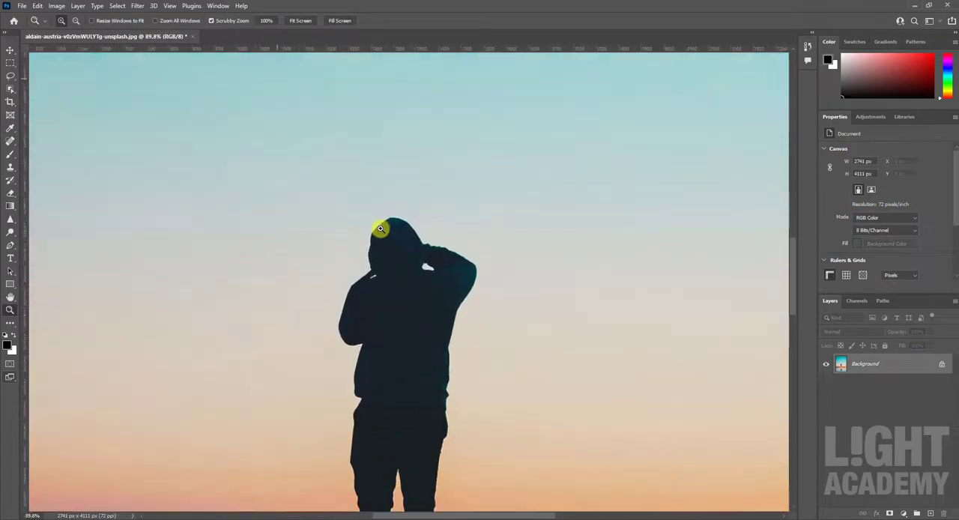
pyautogui.scroll(-8, 380, 228)
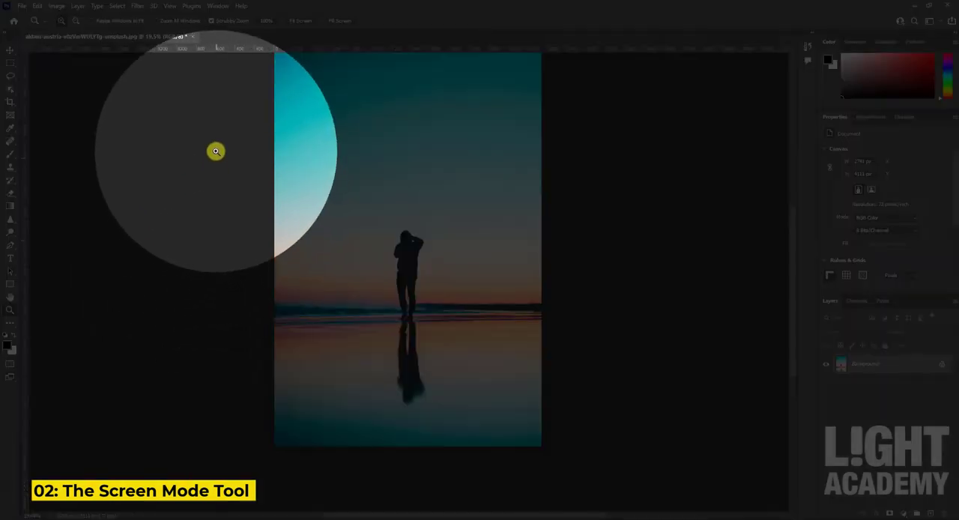
# Step: View the image in Full Screen Mode With Menu Bar and in Full Screen Mode, and return to Standard Screen Mode
pyautogui.rightClick(10, 378)
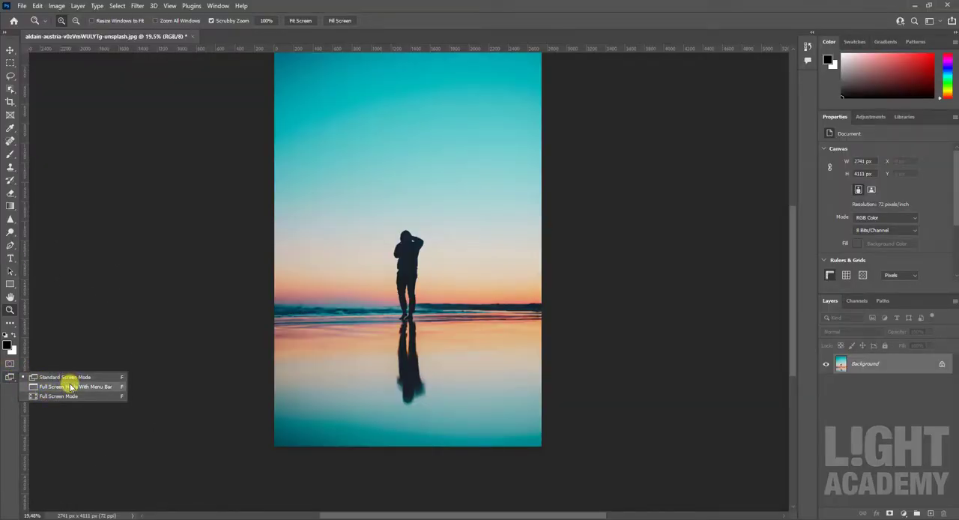
pyautogui.click(69, 386)
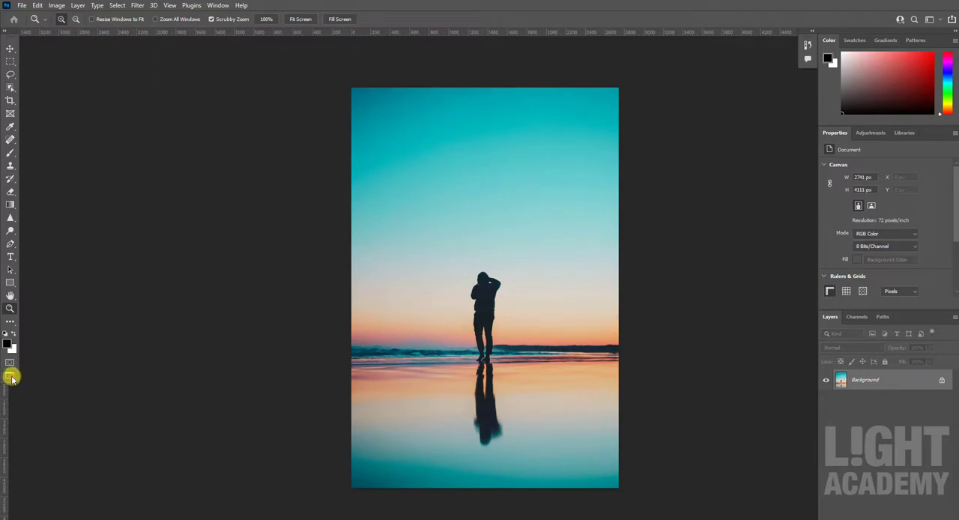
pyautogui.rightClick(11, 378)
pyautogui.click(50, 393)
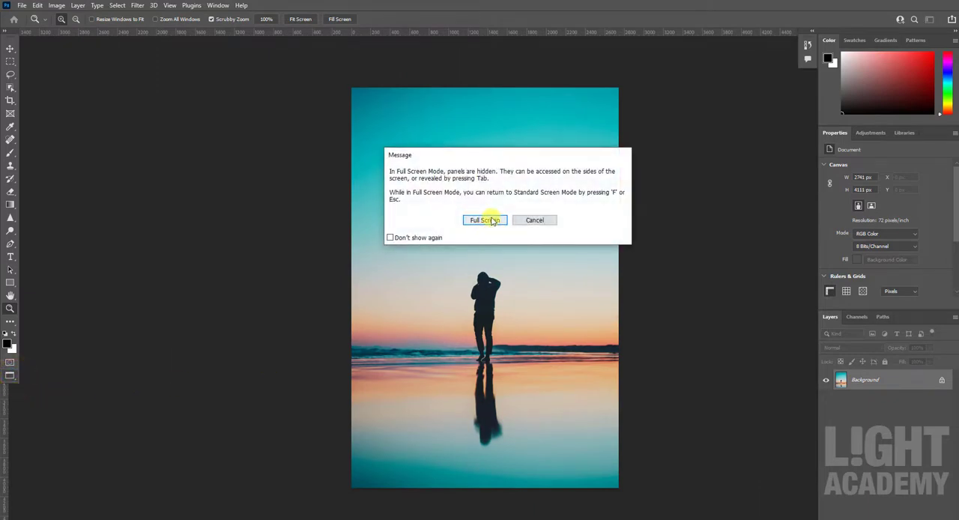
pyautogui.click(487, 219)
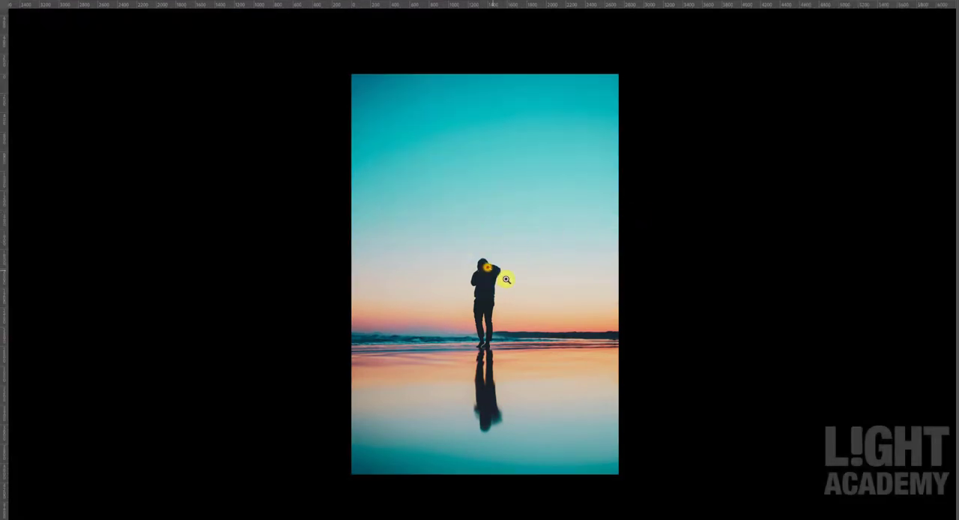
pyautogui.moveTo(506, 280)
pyautogui.mouseDown()
pyautogui.moveTo(494, 257)
pyautogui.moveTo(509, 264)
pyautogui.mouseUp()
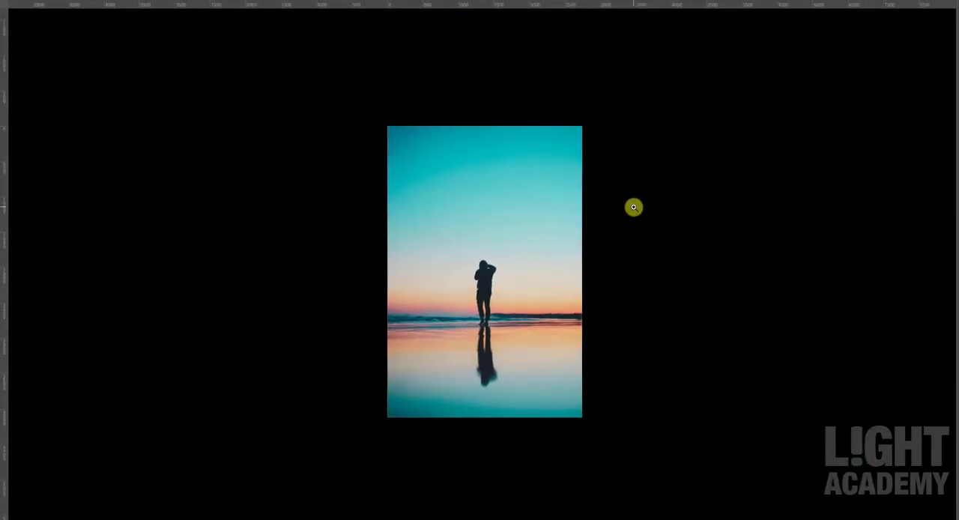
pyautogui.press('Escape')
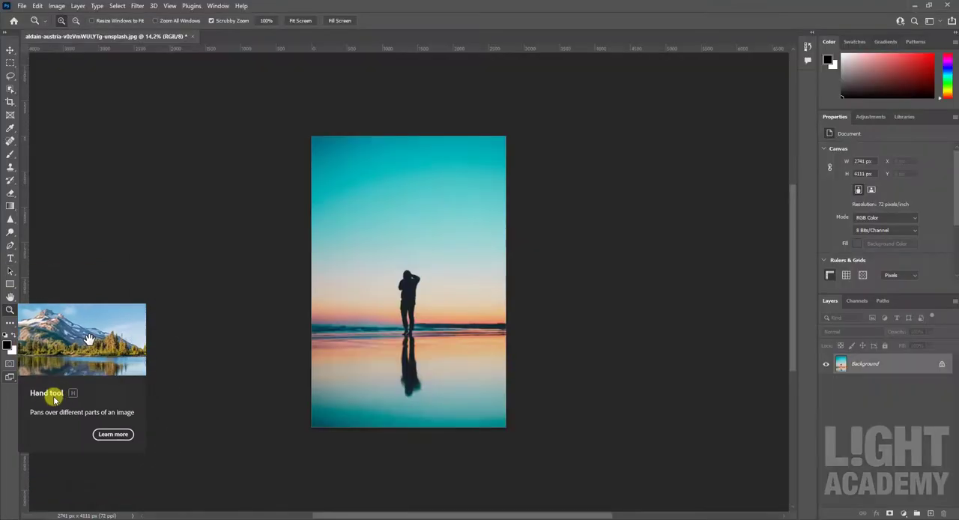
# Step: Zoom in on the figure and pan across the enlarged image with the Hand tool
pyautogui.moveTo(404, 277); pyautogui.dragTo(478, 342)
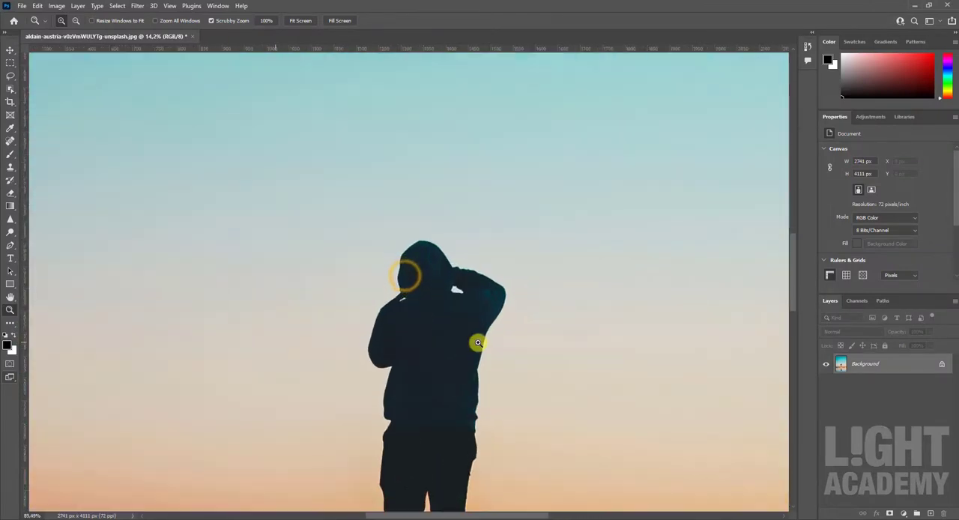
pyautogui.click(12, 298)
pyautogui.moveTo(392, 292); pyautogui.dragTo(498, 304)
pyautogui.scroll(-10, 460, 293)
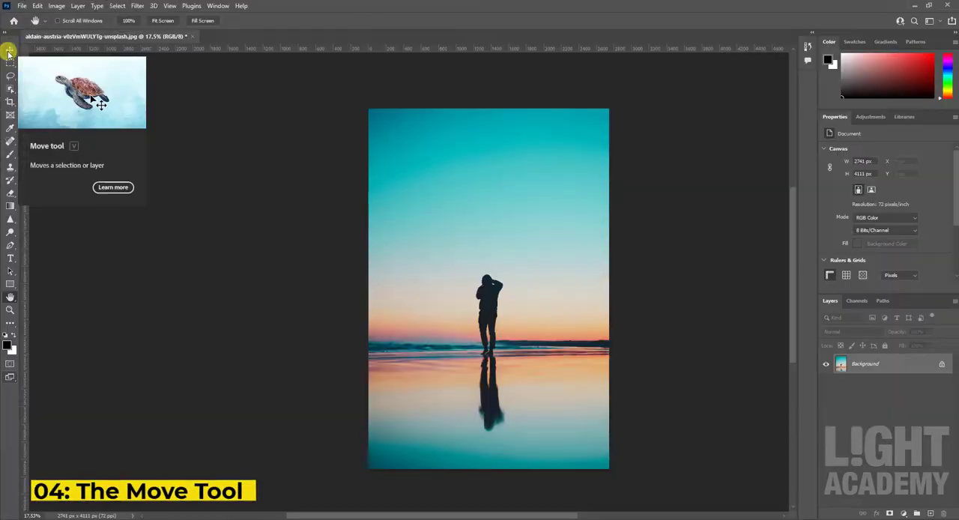
# Step: With the Move tool active, place the portrait of the man with glowing hands from the free use folder as a new layer
pyautogui.click(9, 50)
pyautogui.click(255, 516)
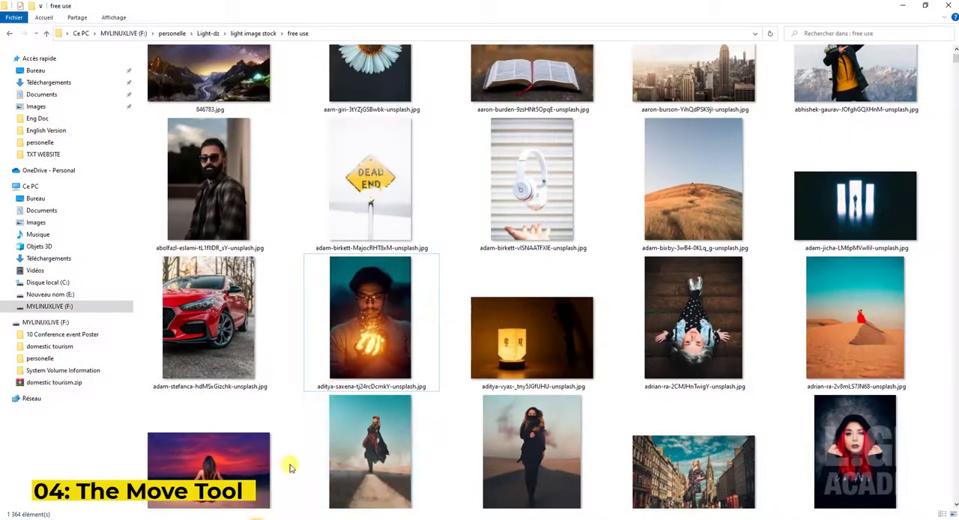
pyautogui.moveTo(361, 350); pyautogui.dragTo(352, 374)
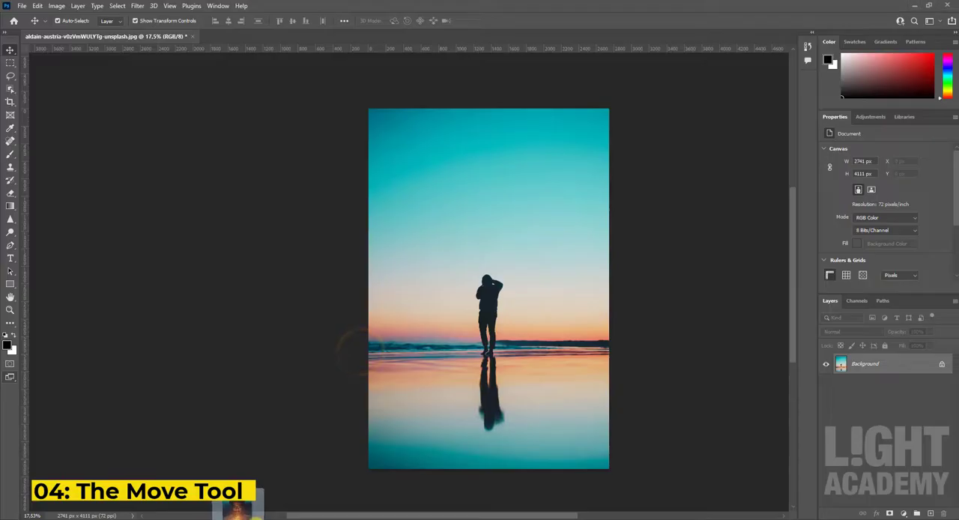
pyautogui.moveTo(375, 329); pyautogui.dragTo(558, 239)
pyautogui.click(496, 20)
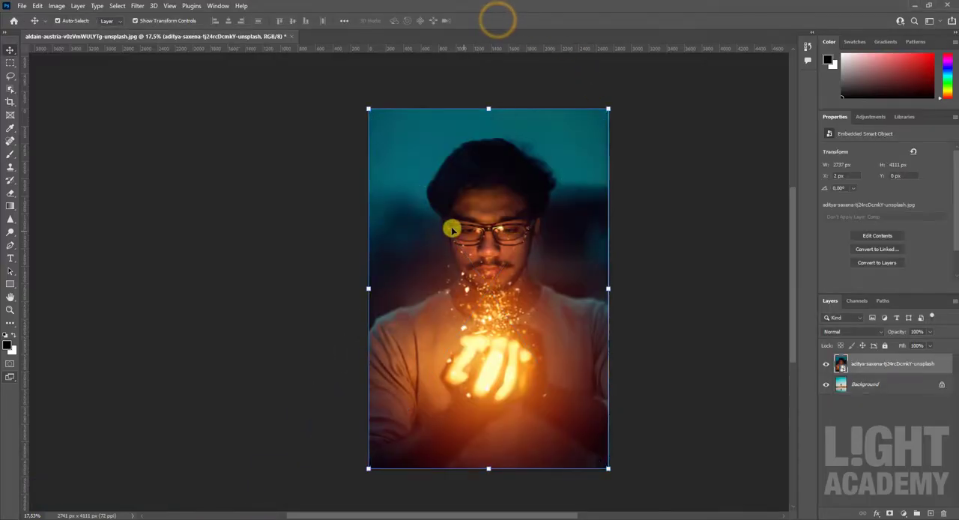
# Step: Select the portrait layer and move it slightly upward over the background, to about X 0 px and Y -51 px
pyautogui.moveTo(441, 224)
pyautogui.mouseDown()
pyautogui.moveTo(550, 221)
pyautogui.moveTo(407, 207)
pyautogui.moveTo(433, 173)
pyautogui.moveTo(495, 241)
pyautogui.moveTo(477, 223)
pyautogui.moveTo(433, 225)
pyautogui.moveTo(537, 220)
pyautogui.moveTo(268, 225)
pyautogui.moveTo(464, 223)
pyautogui.moveTo(427, 229)
pyautogui.moveTo(437, 221)
pyautogui.mouseUp()
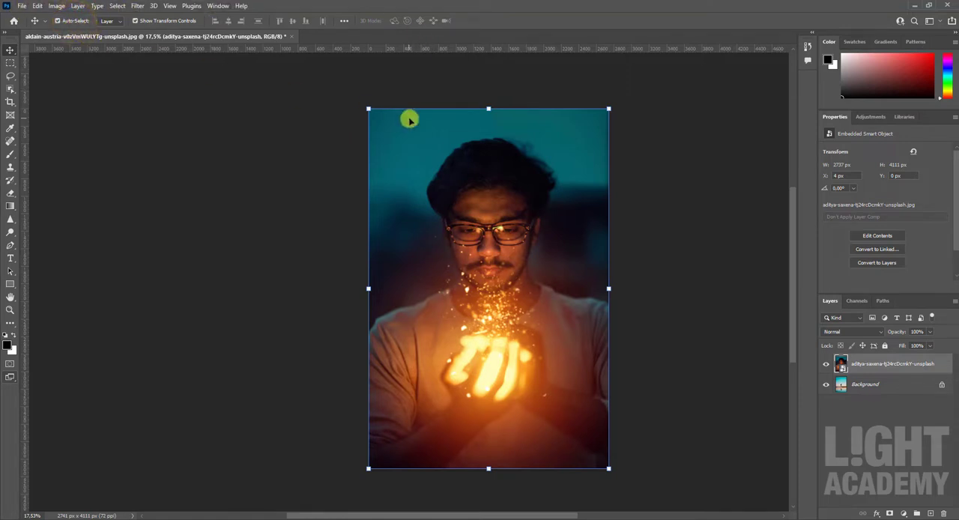
pyautogui.click(859, 421)
pyautogui.click(860, 365)
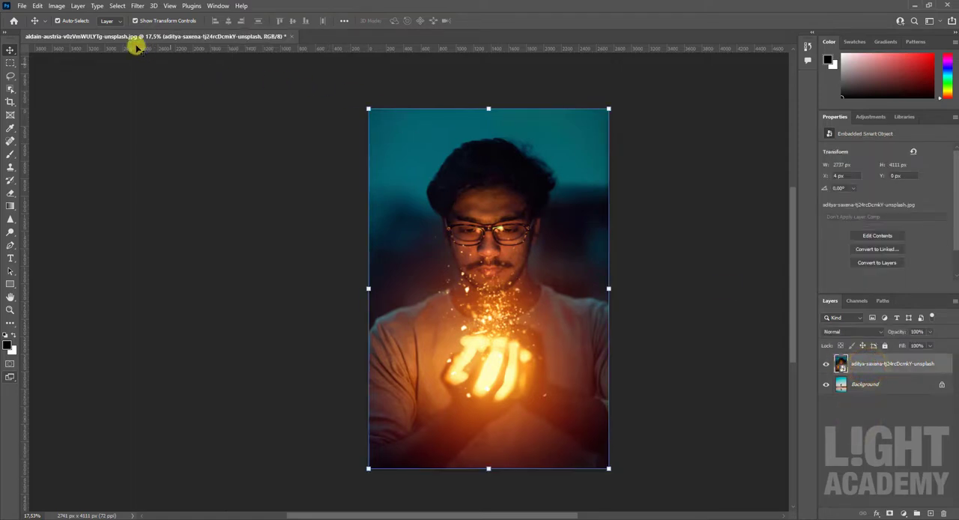
pyautogui.moveTo(532, 221); pyautogui.dragTo(537, 264)
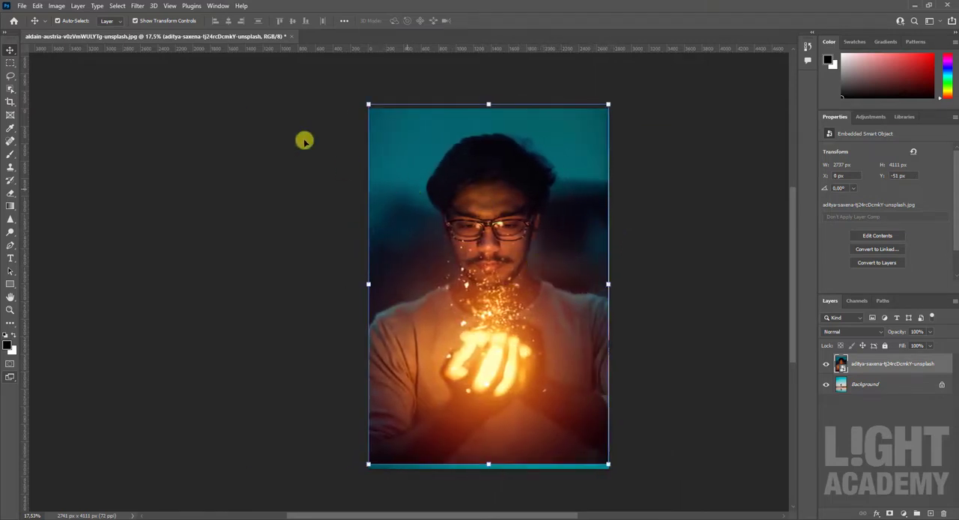
# Step: Toggle Show Transform Controls off and back on, and move the portrait down to align with the canvas at about X 4 px, Y 0 px
pyautogui.click(107, 36)
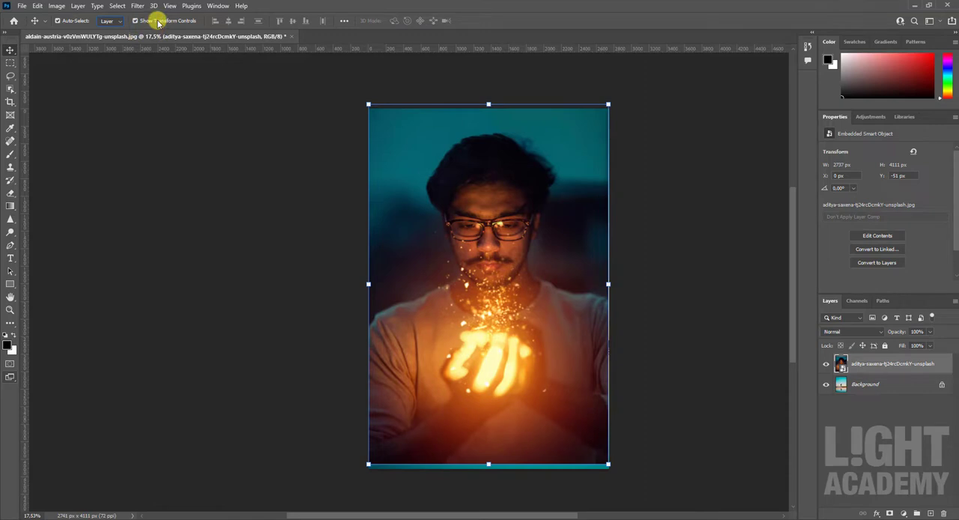
pyautogui.click(158, 21)
pyautogui.click(157, 20)
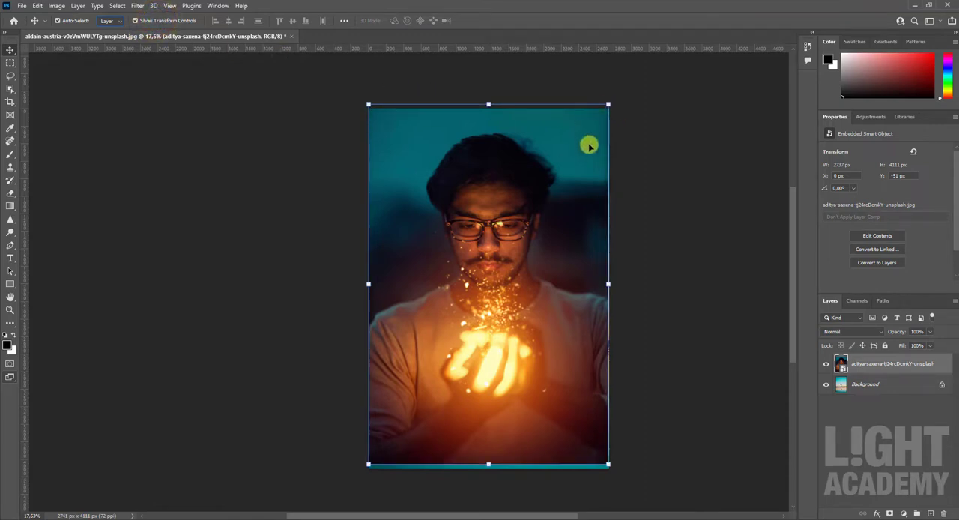
pyautogui.moveTo(588, 147); pyautogui.dragTo(594, 167)
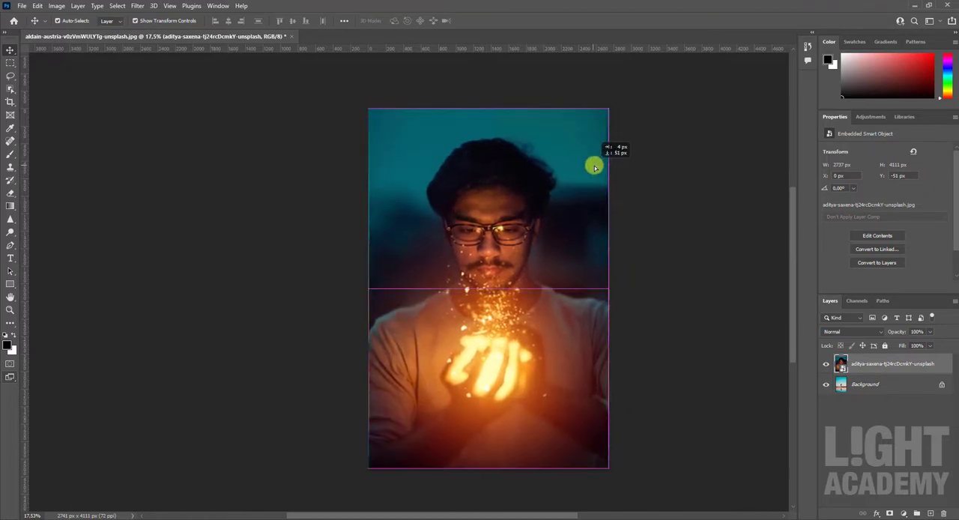
# Step: Scale the portrait down to about 1011 x 1519 px and back up to about 2736 x 4111 px, and apply the transform
pyautogui.moveTo(608, 109); pyautogui.dragTo(454, 330)
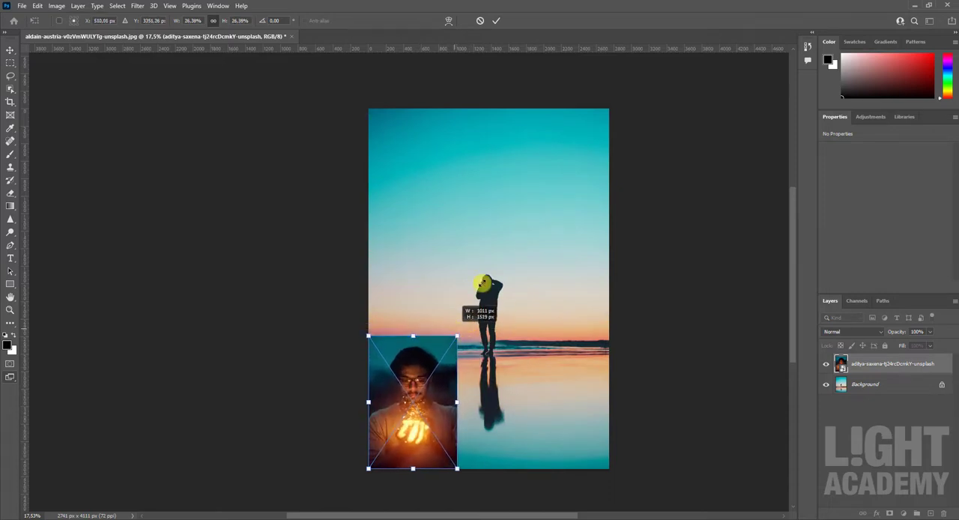
pyautogui.moveTo(483, 283); pyautogui.dragTo(644, 128)
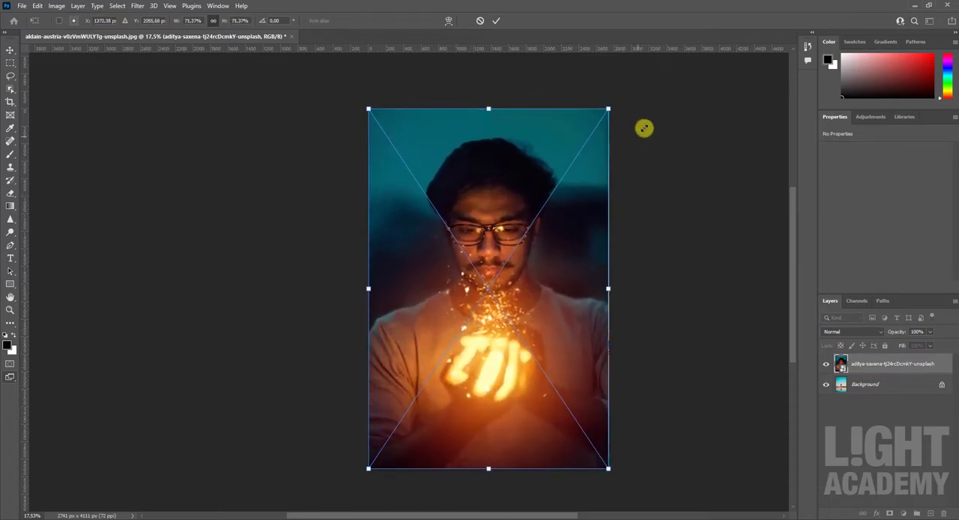
pyautogui.click(498, 20)
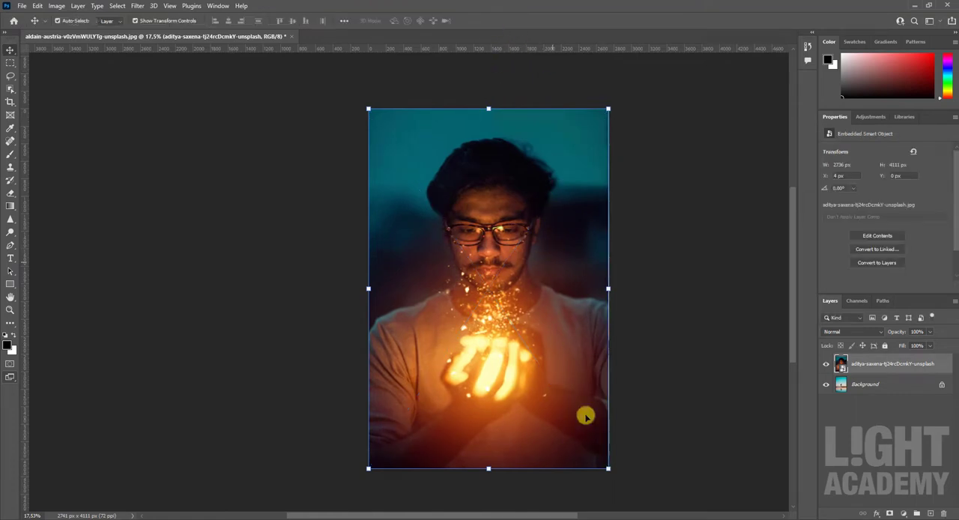
# Step: Enlarge the portrait to about 2747 x 4127 px, reposition it at about X -6 px, Y -16 px, and try rotating it from a corner
pyautogui.moveTo(608, 471)
pyautogui.mouseDown()
pyautogui.moveTo(593, 445)
pyautogui.moveTo(586, 452)
pyautogui.moveTo(622, 490)
pyautogui.moveTo(490, 286)
pyautogui.moveTo(464, 278)
pyautogui.moveTo(601, 477)
pyautogui.mouseUp()
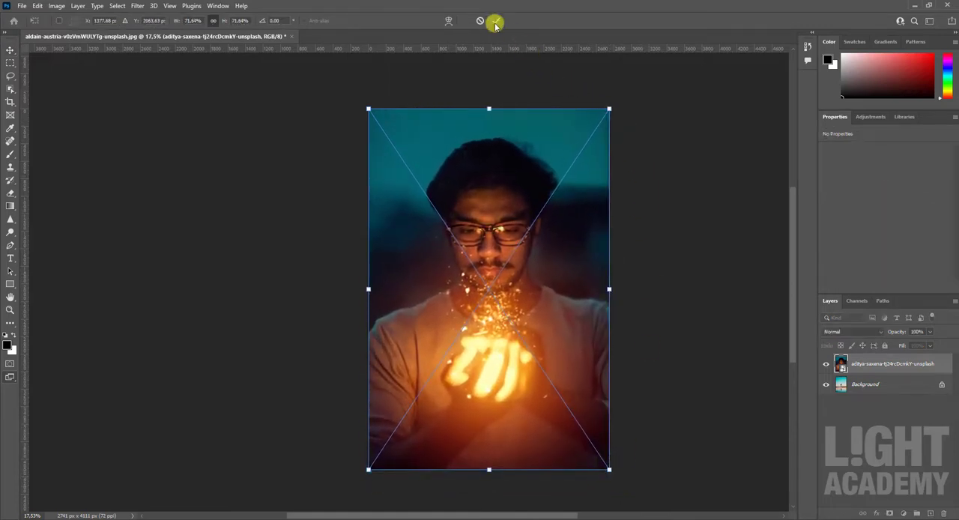
pyautogui.moveTo(575, 245)
pyautogui.mouseDown()
pyautogui.moveTo(484, 242)
pyautogui.moveTo(580, 246)
pyautogui.mouseUp()
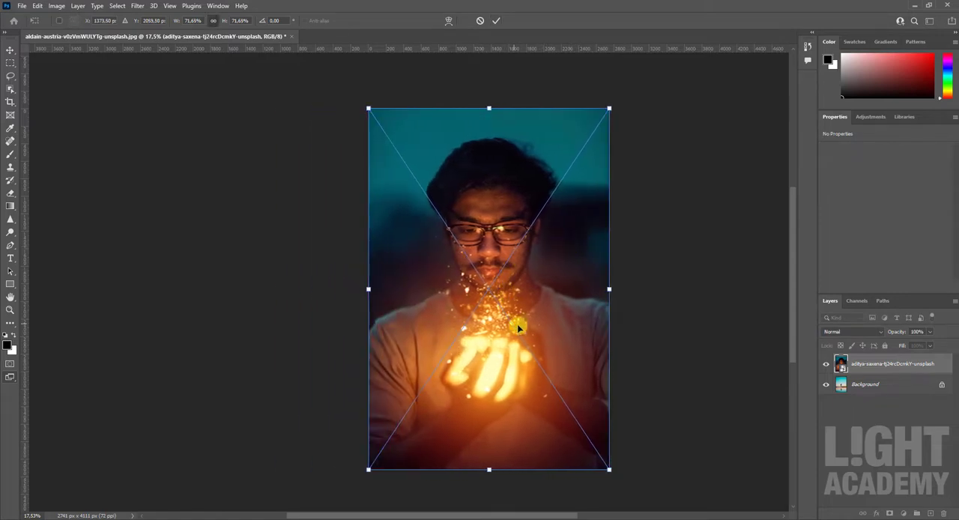
pyautogui.moveTo(517, 326); pyautogui.dragTo(549, 309)
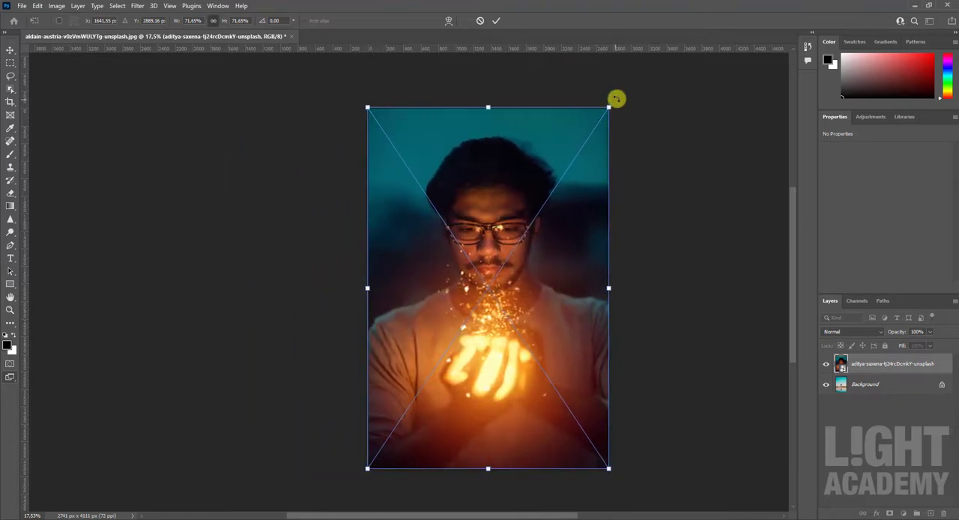
pyautogui.moveTo(618, 95); pyautogui.dragTo(551, 218)
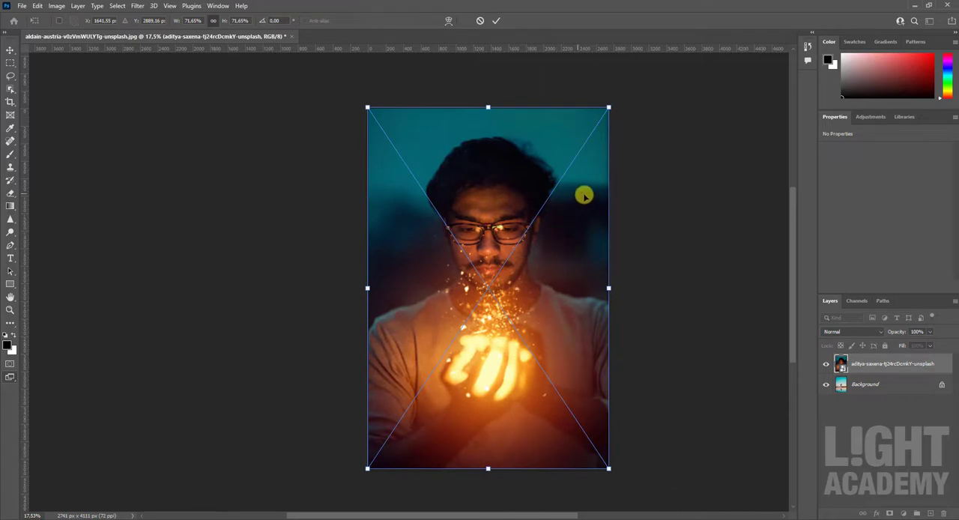
pyautogui.click(499, 21)
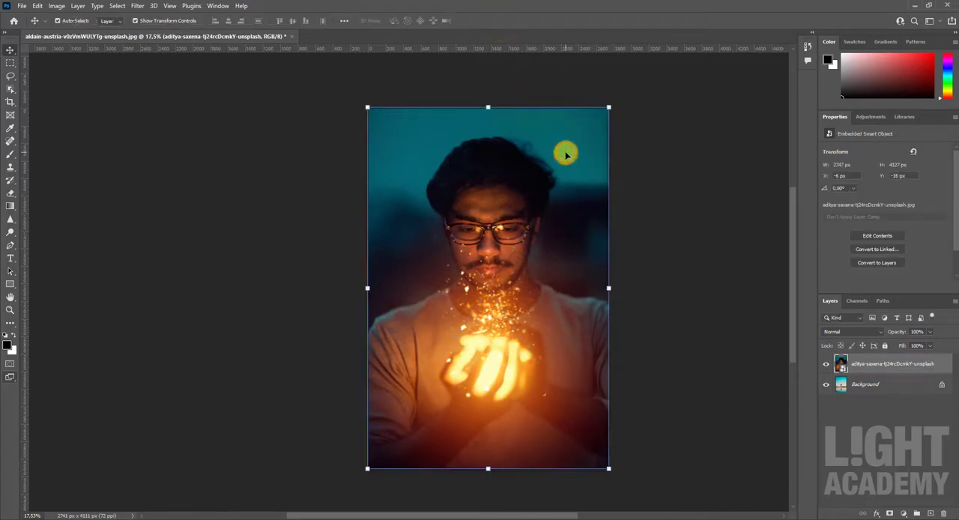
# Step: Delete the portrait layer and start cropping the beach photo with the Crop tool
pyautogui.press('Delete')
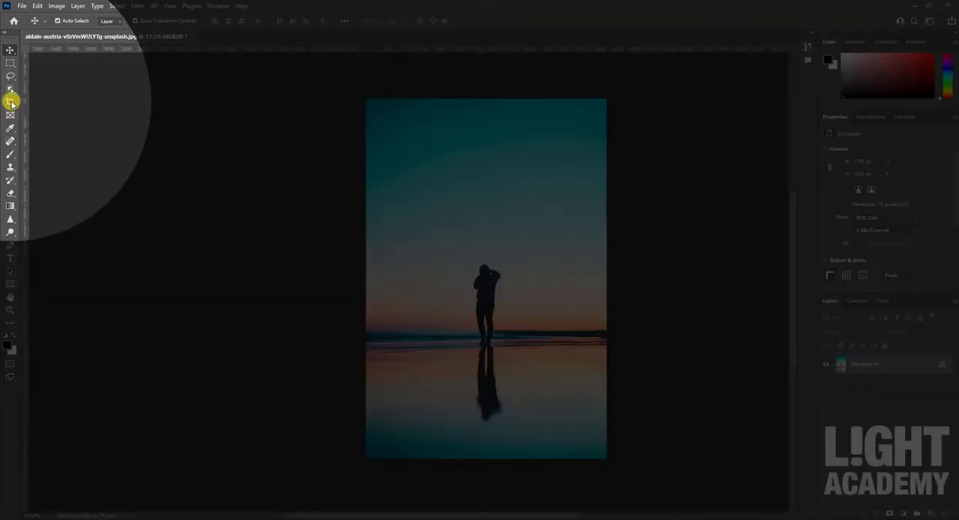
pyautogui.click(11, 101)
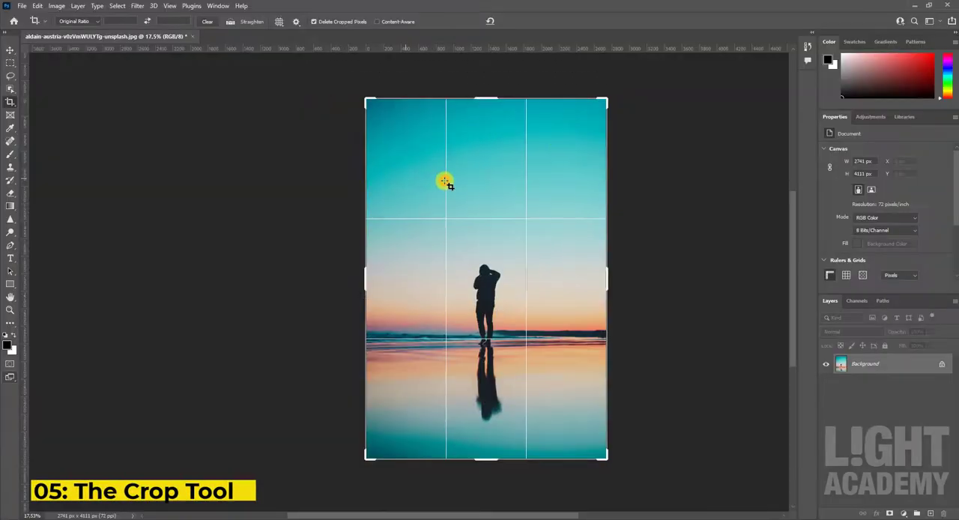
pyautogui.click(445, 182)
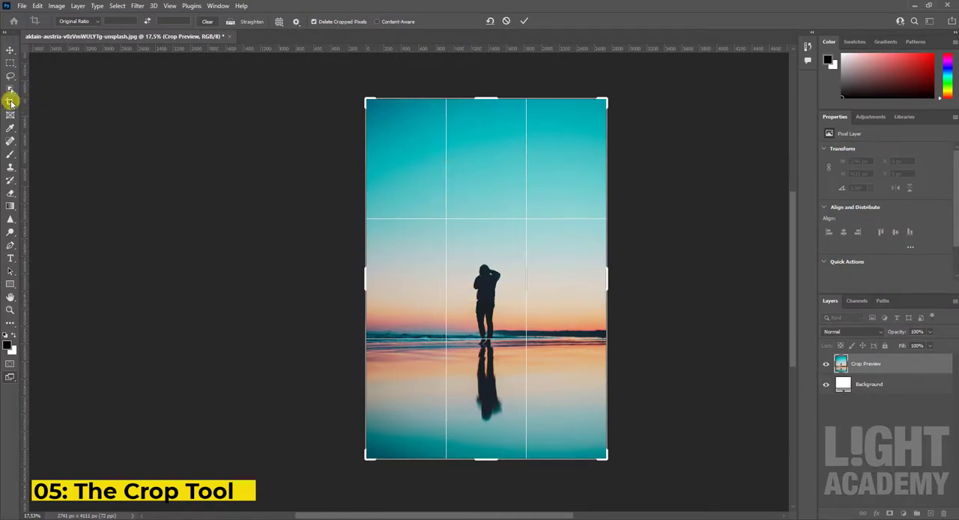
# Step: Preview the crop with the 1 : 1 (Square) ratio and restore Original Ratio
pyautogui.click(78, 21)
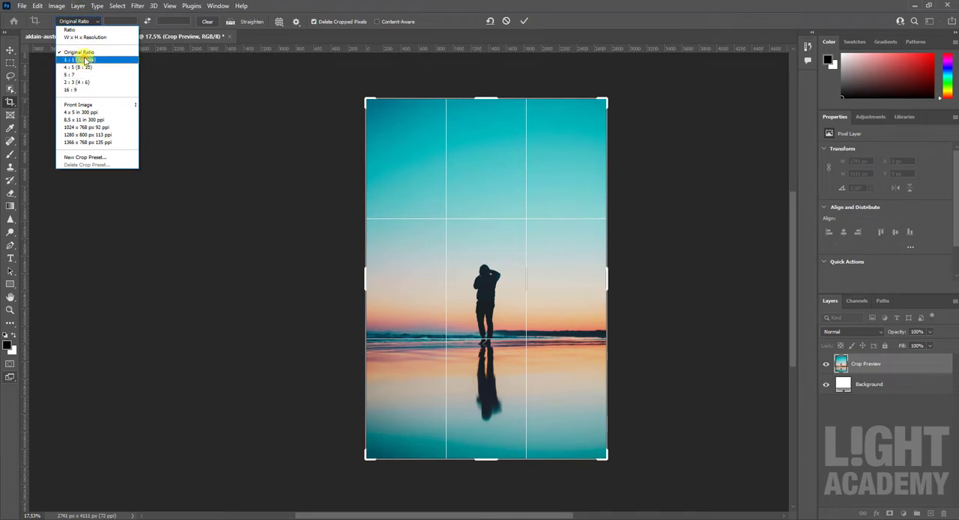
pyautogui.click(82, 59)
pyautogui.click(79, 21)
pyautogui.click(81, 49)
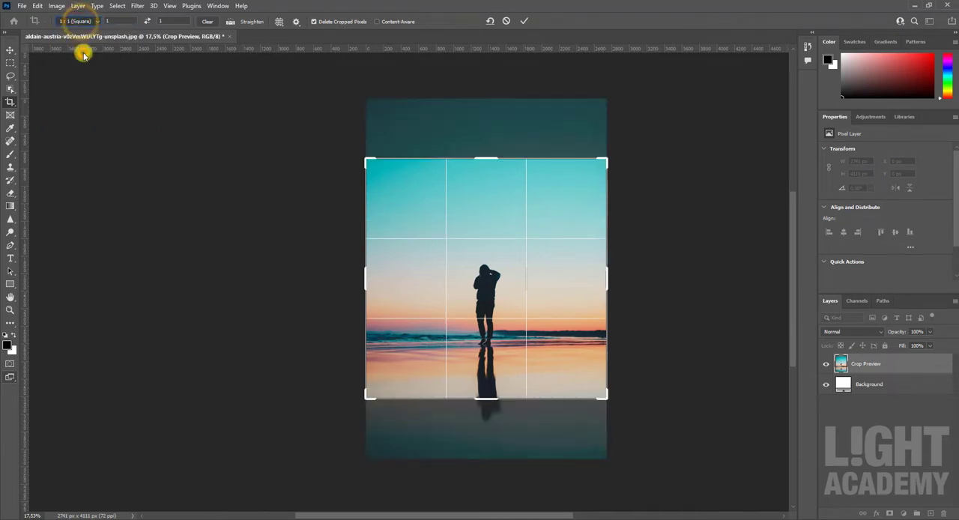
# Step: Try to straighten the photo along a near-vertical line through the sky, and cancel the crop
pyautogui.click(244, 21)
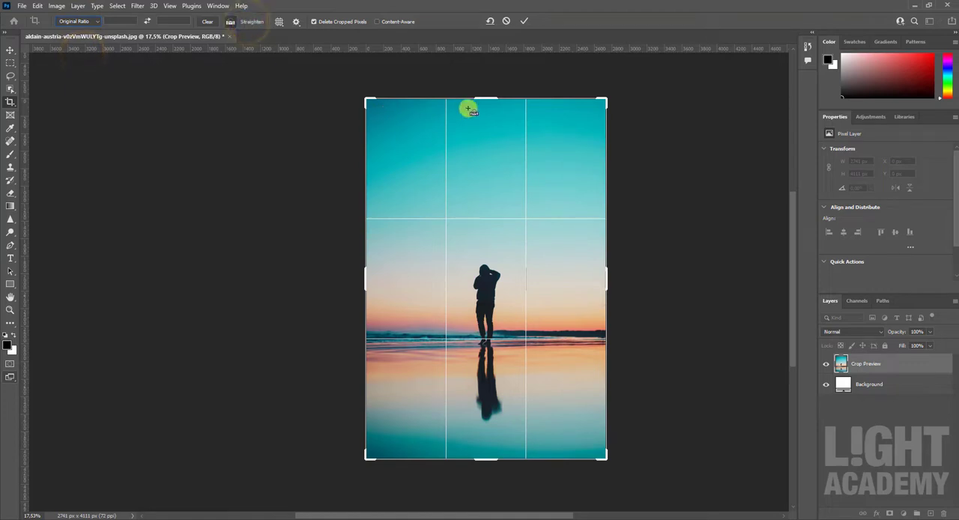
pyautogui.moveTo(468, 113); pyautogui.dragTo(467, 255)
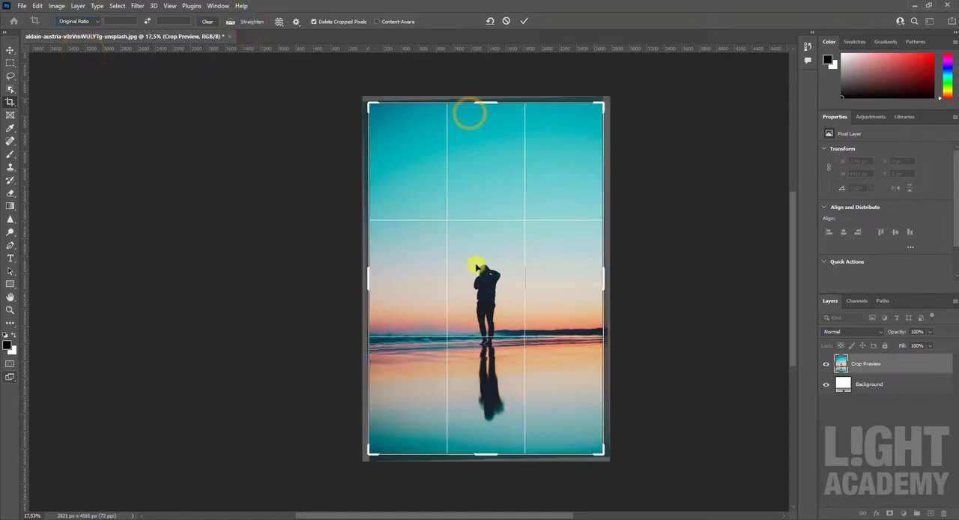
pyautogui.click(507, 22)
# Step: Switch the crop overlay to Diagonal and back to Rule of Thirds
pyautogui.click(279, 22)
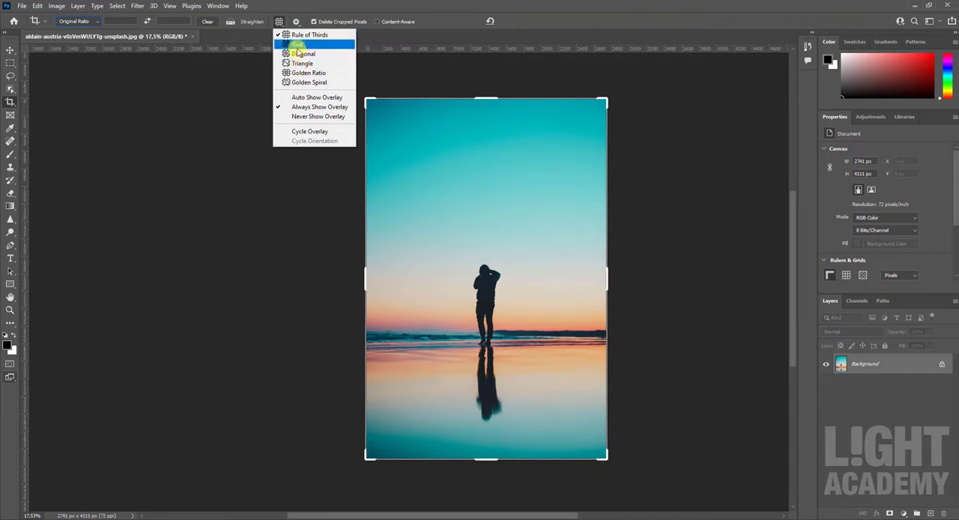
pyautogui.click(301, 54)
pyautogui.click(282, 22)
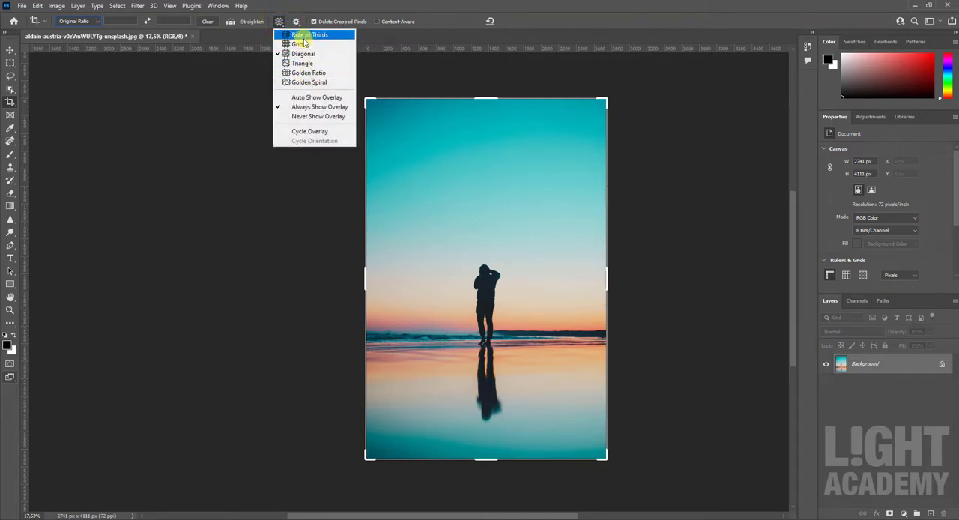
pyautogui.click(302, 38)
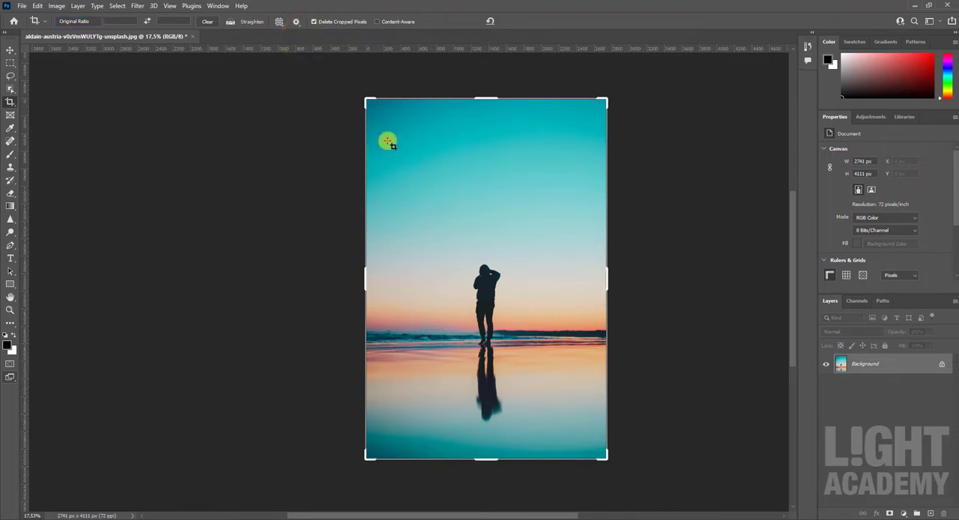
# Step: Try Classic Mode for the crop, return to the standard crop mode, and accept the crop at the full image size
pyautogui.click(388, 143)
pyautogui.click(296, 21)
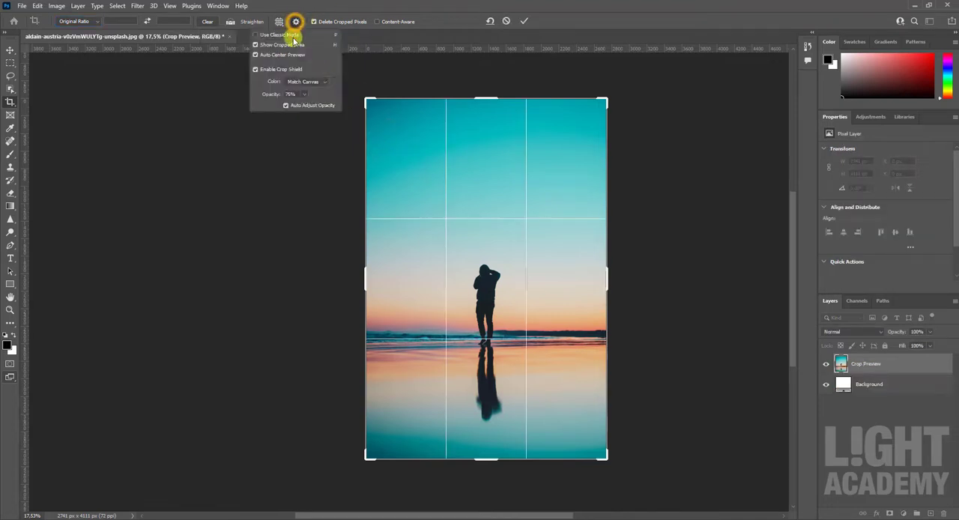
pyautogui.click(285, 35)
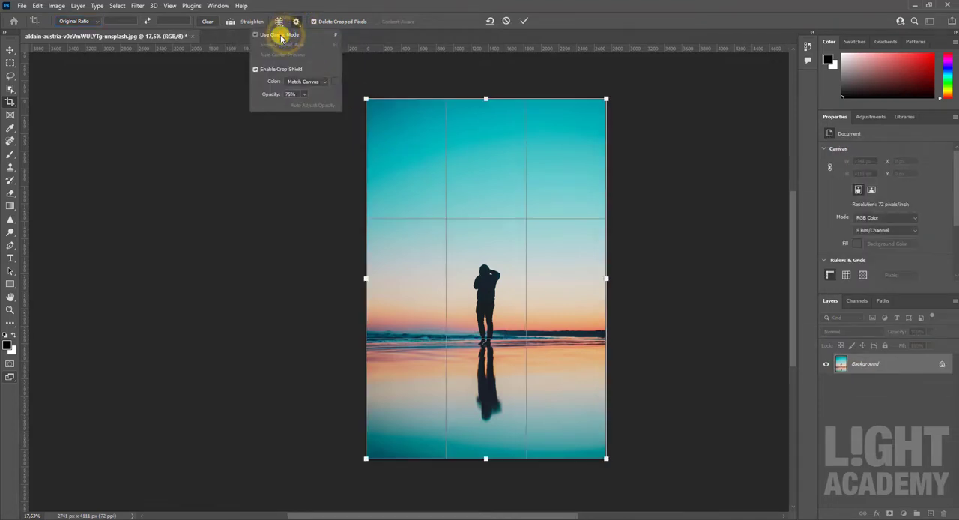
pyautogui.click(281, 35)
pyautogui.click(279, 35)
pyautogui.click(279, 36)
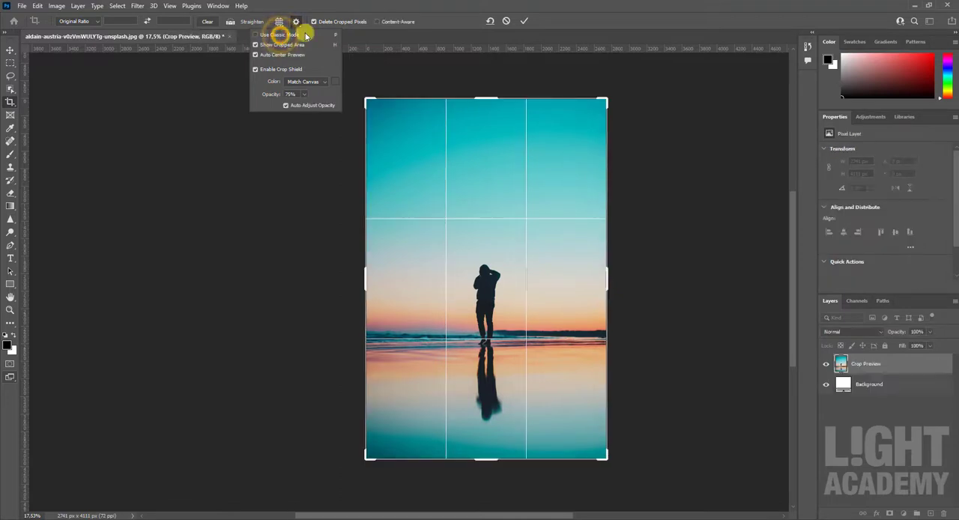
pyautogui.click(525, 22)
pyautogui.click(525, 22)
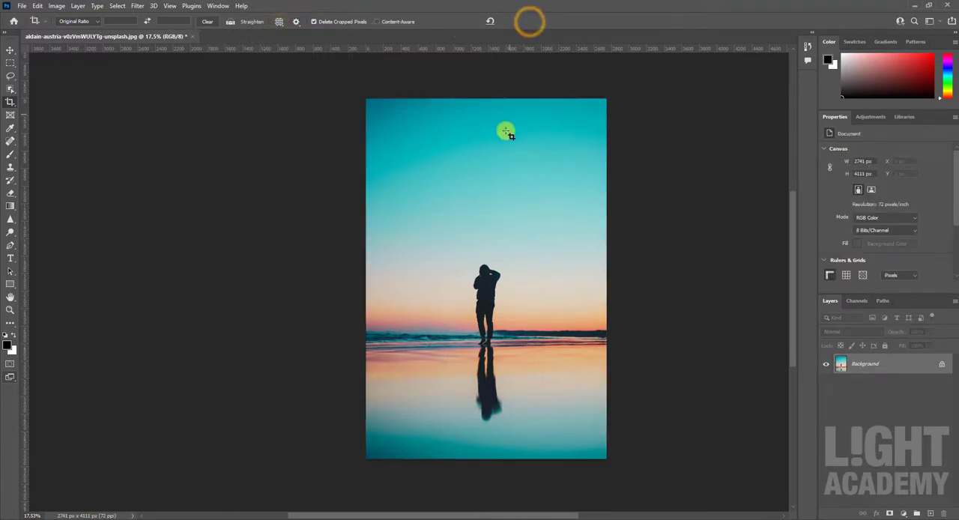
# Step: Leave the Crop tool by switching to the Move tool
pyautogui.click(14, 48)
pyautogui.scroll(-2, 517, 223)
pyautogui.scroll(2, 514, 229)
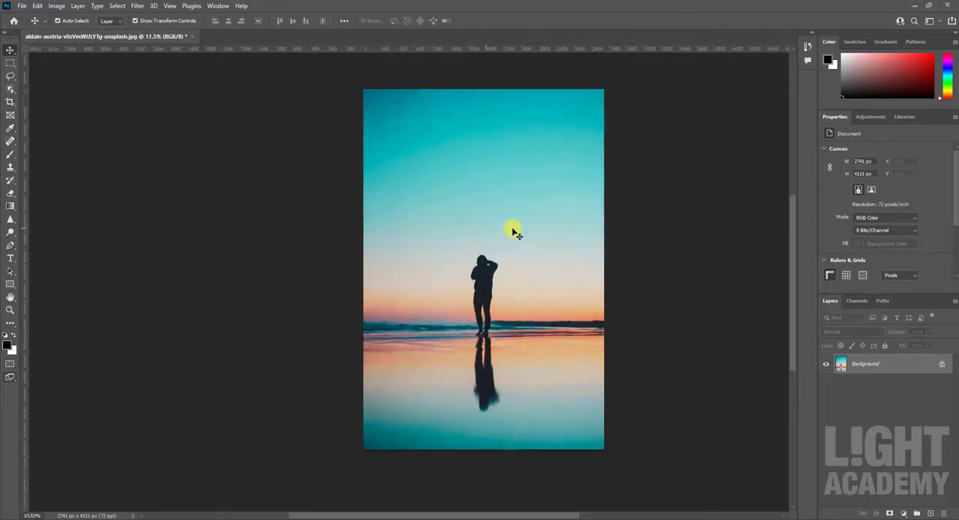